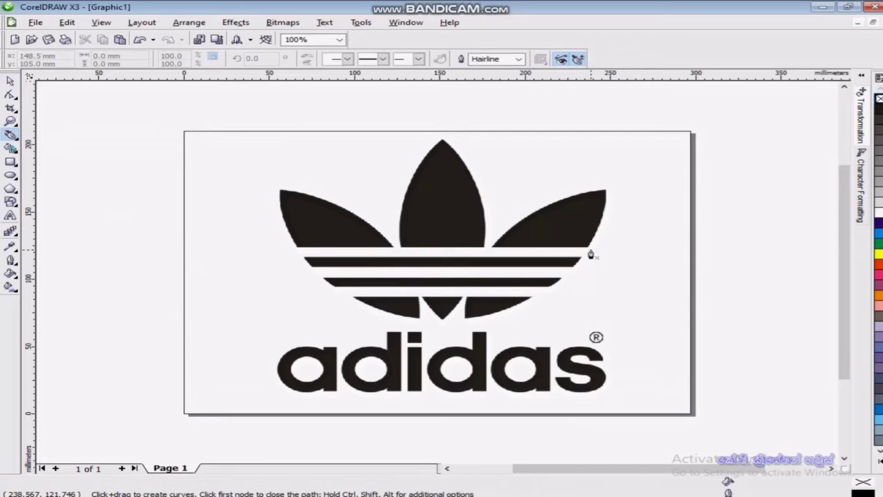
# - Trace the logo's full right leaf as a closed curve and fill it with 100C 100M 100Y 100K black
pyautogui.moveTo(605, 190); pyautogui.dragTo(610, 214)
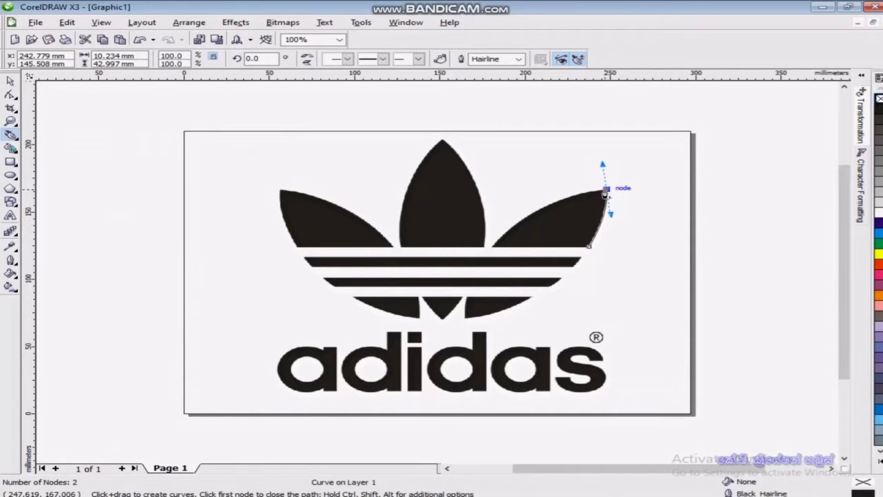
pyautogui.moveTo(491, 252)
pyautogui.mouseDown()
pyautogui.moveTo(464, 293)
pyautogui.moveTo(440, 306)
pyautogui.mouseUp()
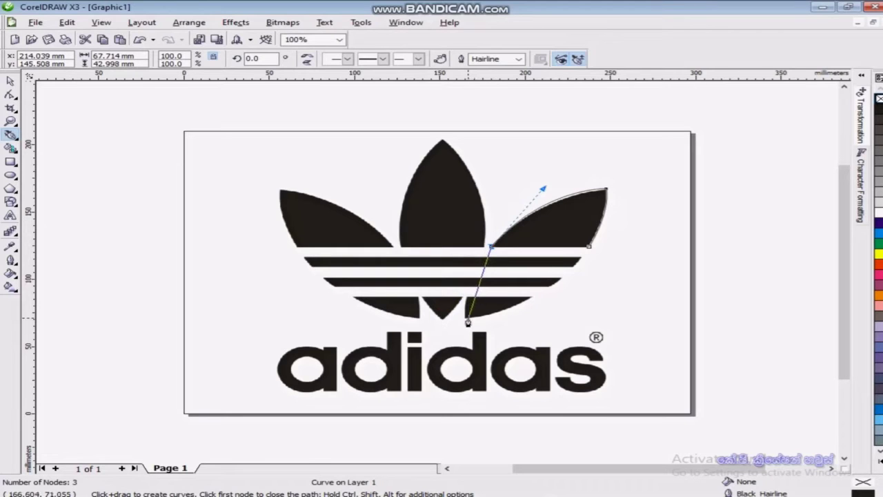
pyautogui.moveTo(465, 320); pyautogui.dragTo(466, 364)
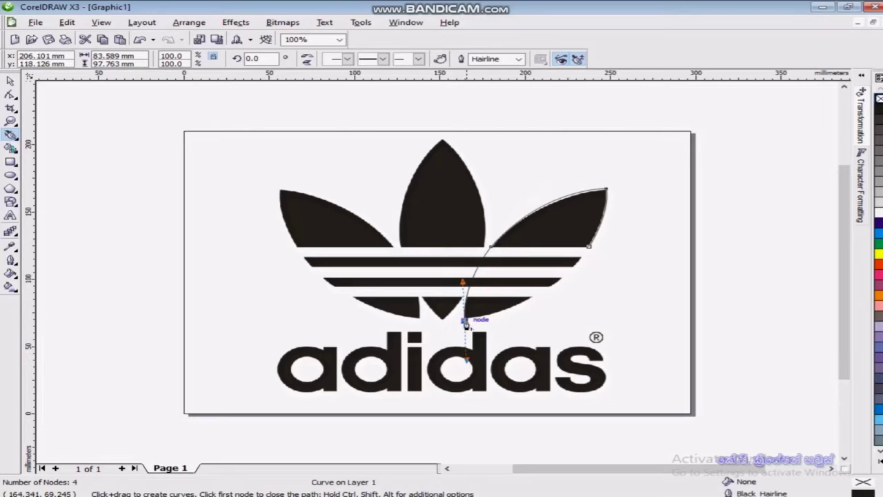
pyautogui.click(467, 324)
pyautogui.click(588, 247)
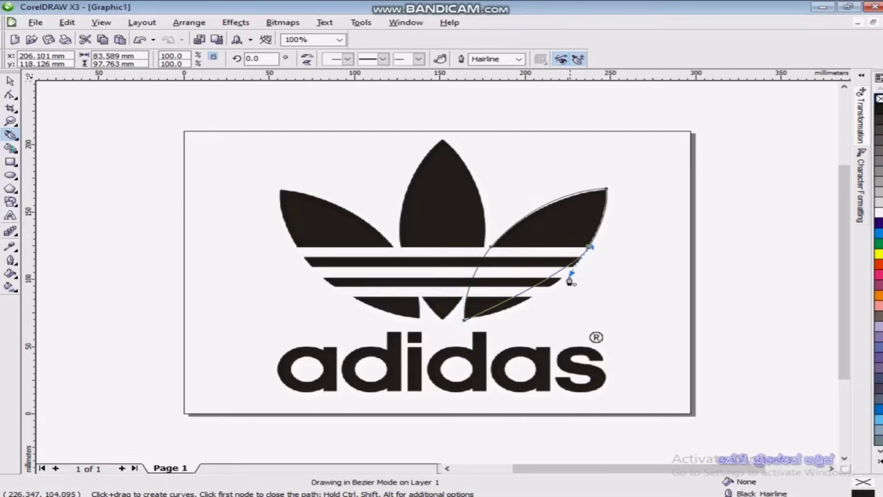
pyautogui.click(875, 316)
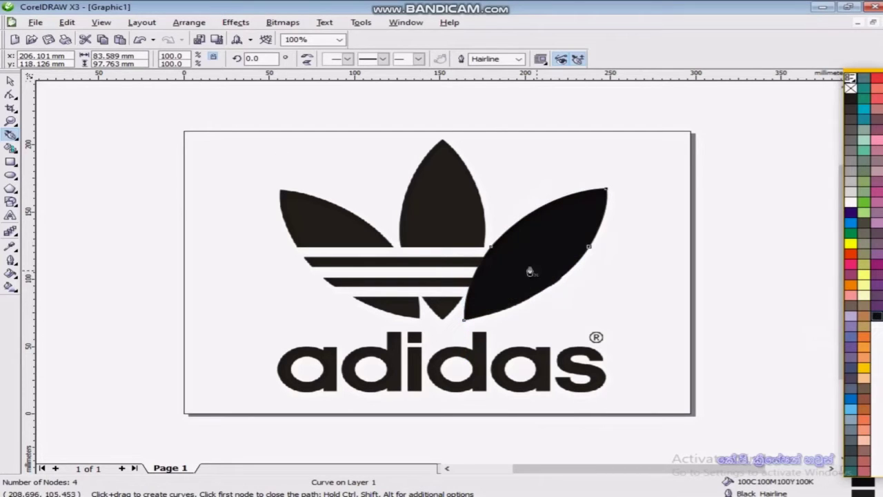
# - Copy and paste the traced leaf, rotate the copy about 39.6° and place it over the logo's centre leaf
pyautogui.press('space')
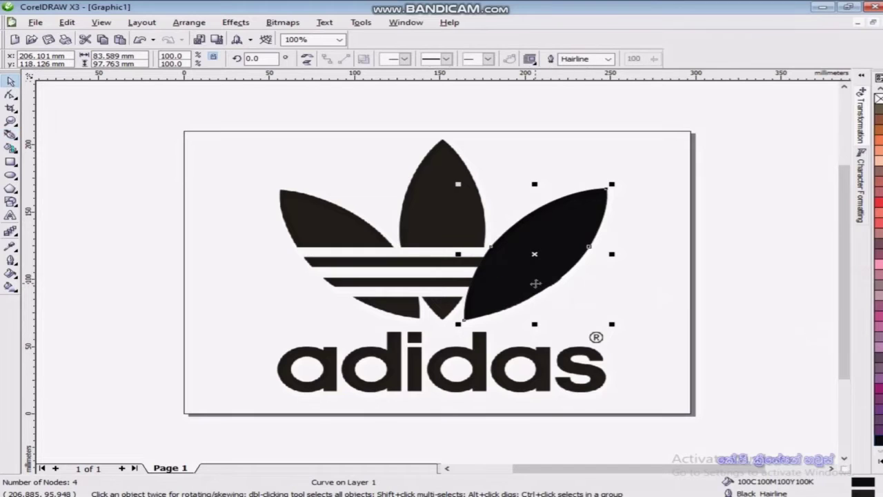
pyautogui.click(67, 23)
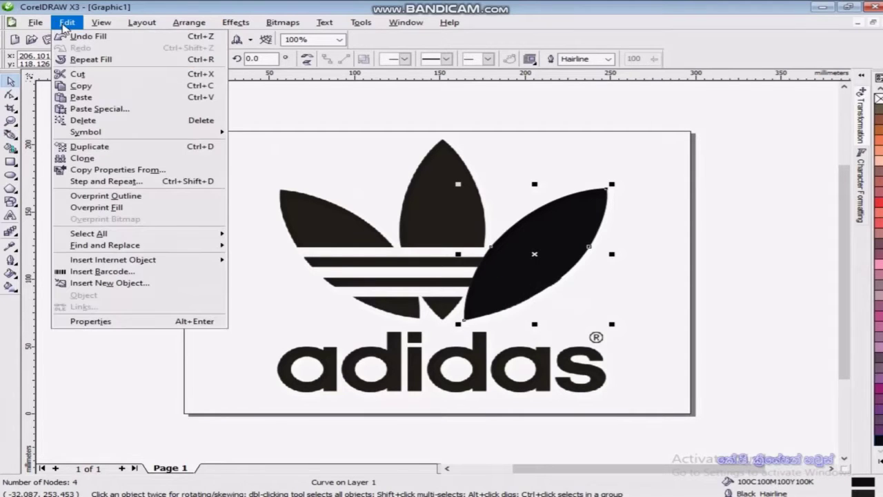
pyautogui.click(81, 86)
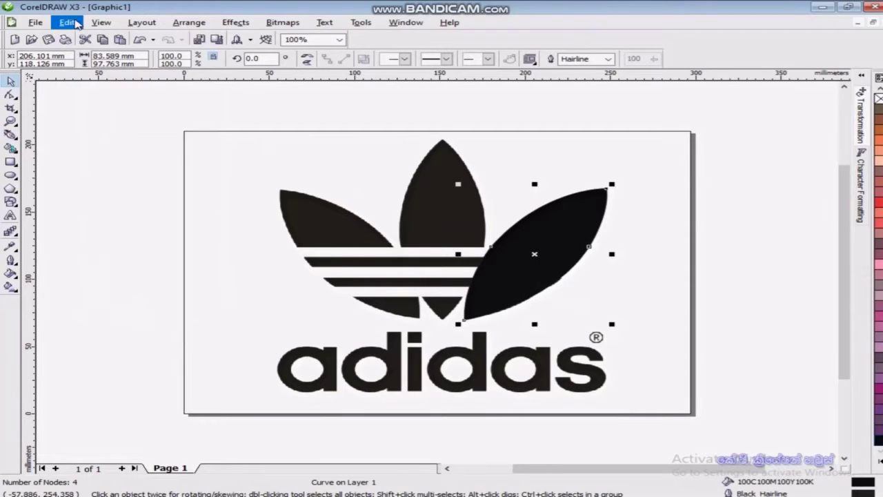
pyautogui.click(67, 22)
pyautogui.click(119, 98)
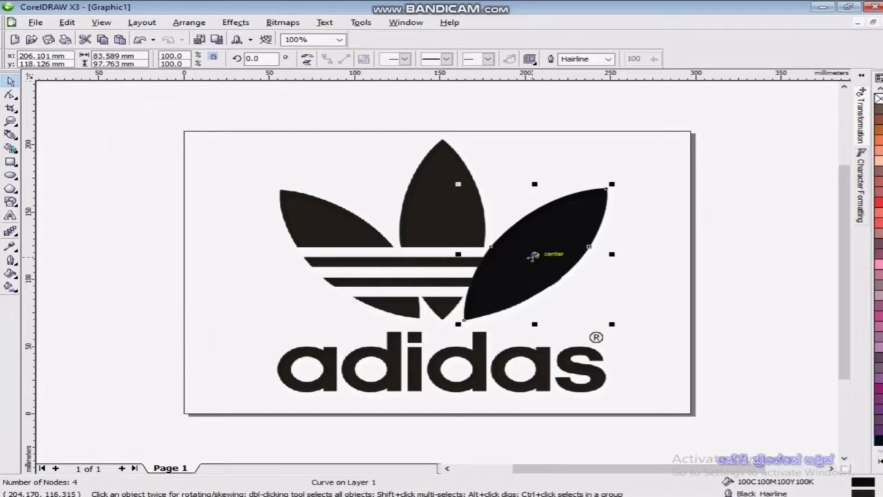
pyautogui.moveTo(534, 256); pyautogui.dragTo(445, 228)
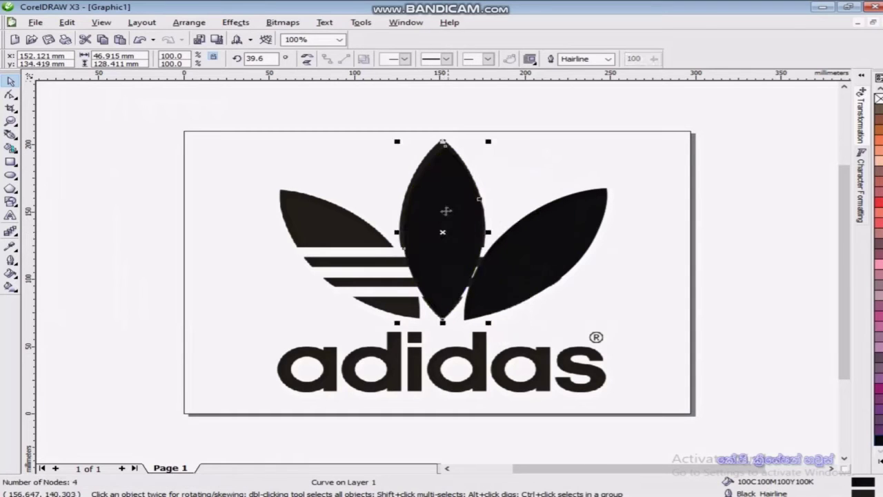
# - Copy and paste the right leaf, mirror the copy horizontally and place it over the logo's left leaf
pyautogui.click(537, 272)
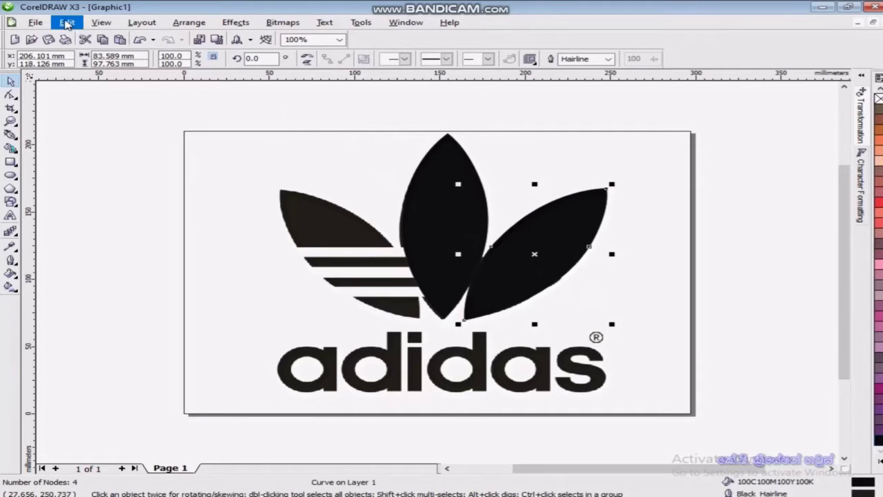
pyautogui.click(67, 22)
pyautogui.click(67, 22)
pyautogui.click(67, 22)
pyautogui.click(129, 99)
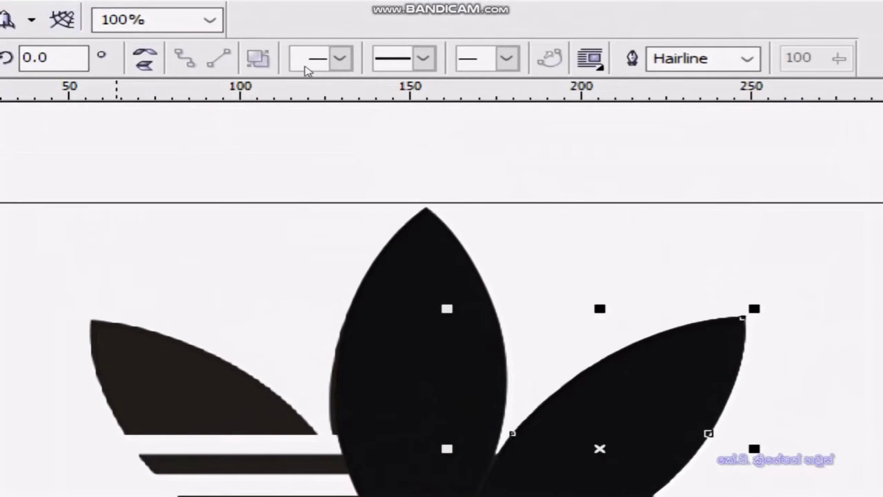
pyautogui.click(143, 57)
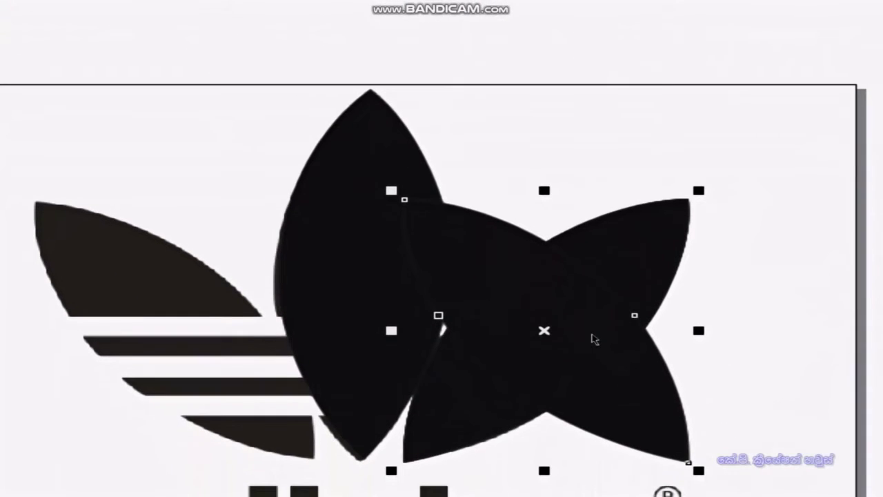
pyautogui.moveTo(550, 260); pyautogui.dragTo(367, 283)
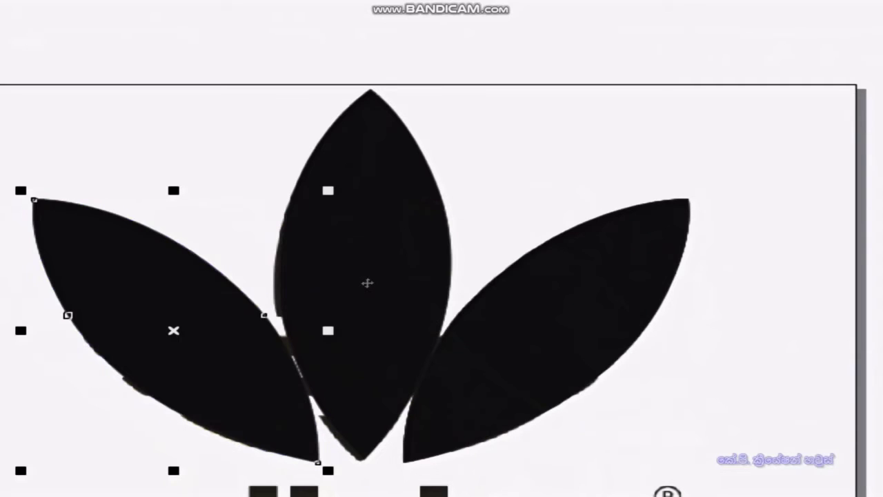
# - Widen the centre leaf slightly towards its left side to cover the original middle leaf
pyautogui.click(462, 202)
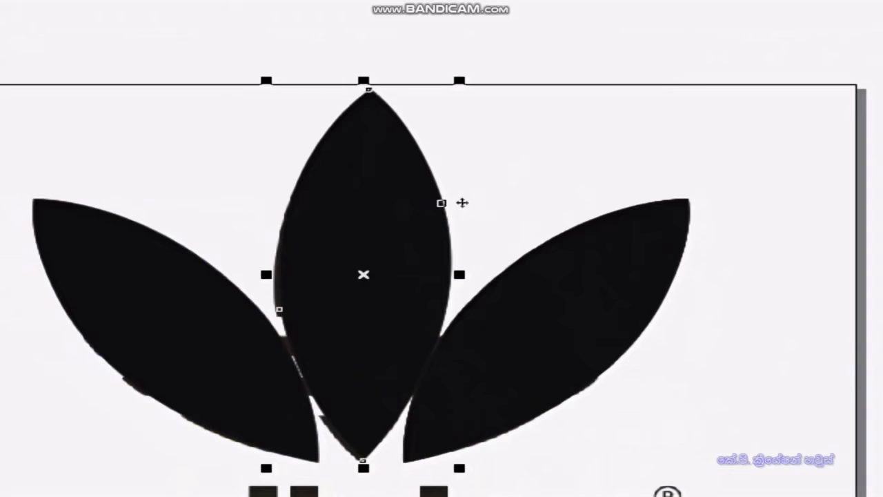
pyautogui.press('Left')
pyautogui.moveTo(491, 228); pyautogui.dragTo(497, 231)
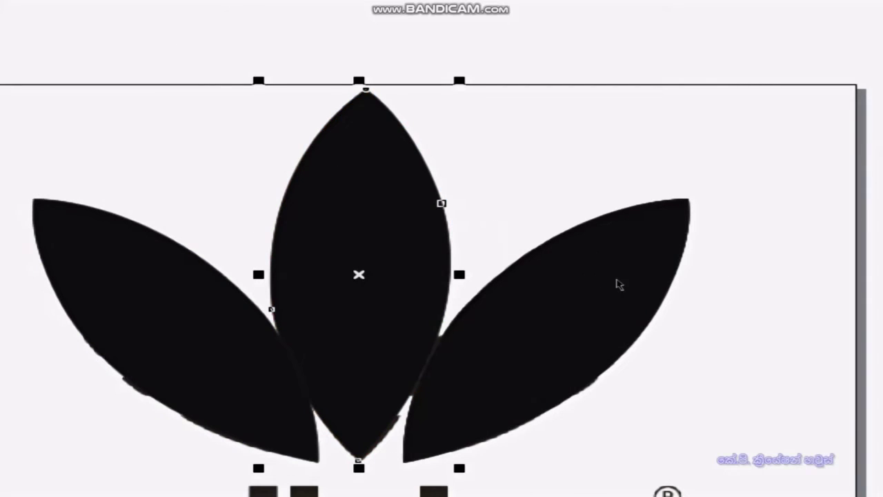
pyautogui.click(492, 311)
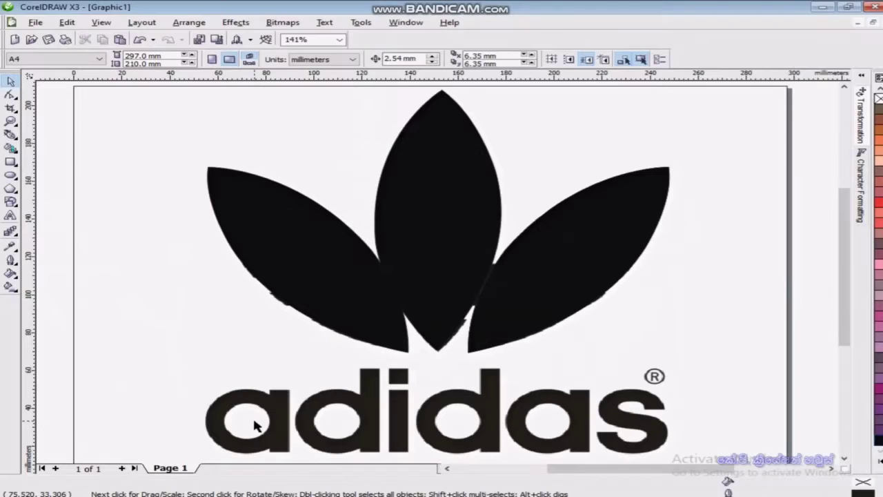
# - Group the three traced leaves and place the group beside the original logo, off the page's right edge
pyautogui.click(323, 363)
pyautogui.keyDown('shift'); pyautogui.click(324, 277); pyautogui.keyUp('shift')
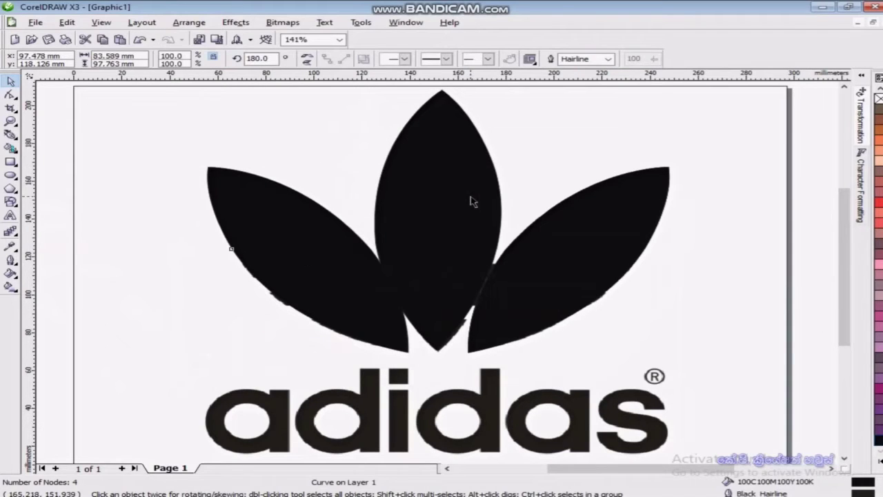
pyautogui.keyDown('shift'); pyautogui.click(560, 240); pyautogui.keyUp('shift')
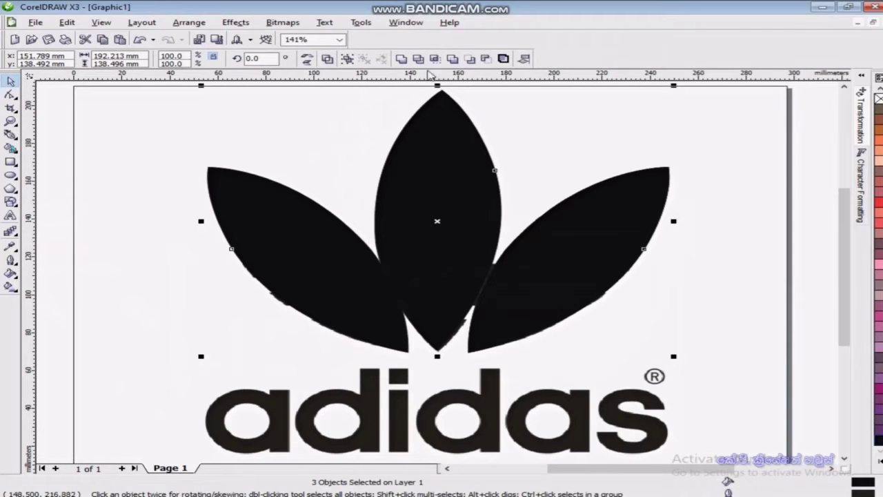
pyautogui.click(190, 22)
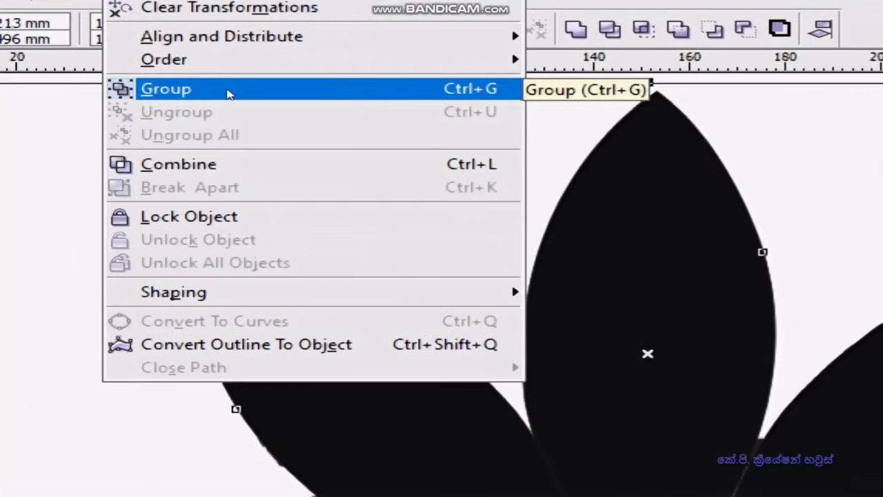
pyautogui.click(230, 90)
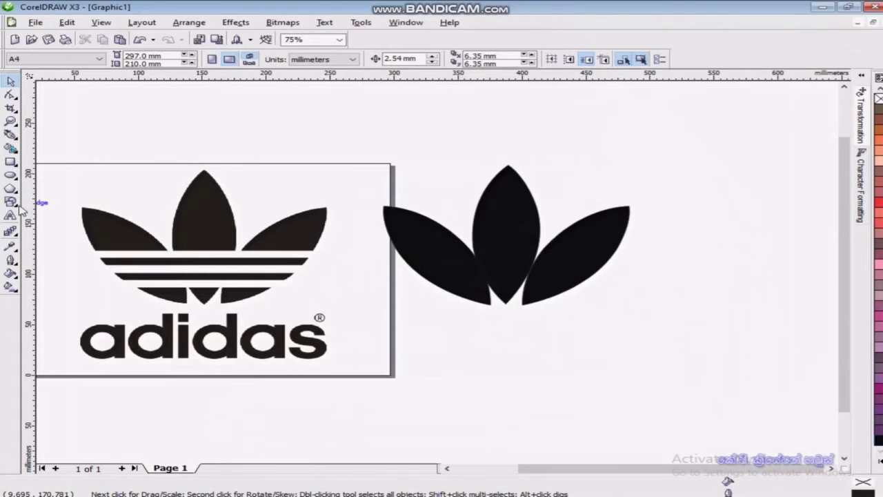
# - Draw a rectangle about 173.8 × 9.1 mm over the uppermost white stripe of the original logo
pyautogui.click(10, 164)
pyautogui.click(11, 166)
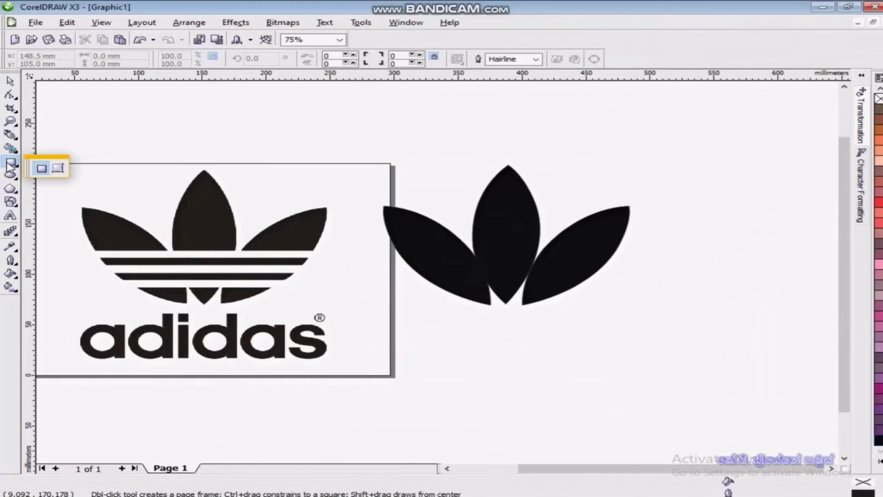
pyautogui.click(47, 172)
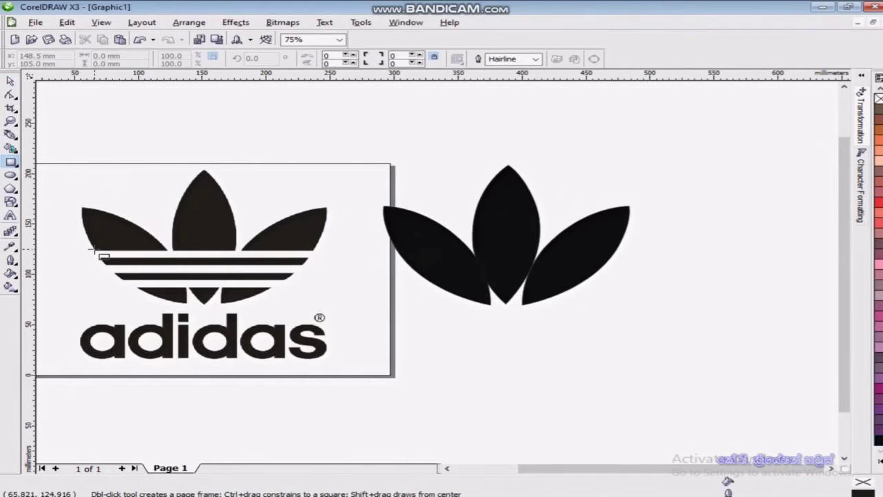
pyautogui.moveTo(95, 251); pyautogui.dragTo(332, 263)
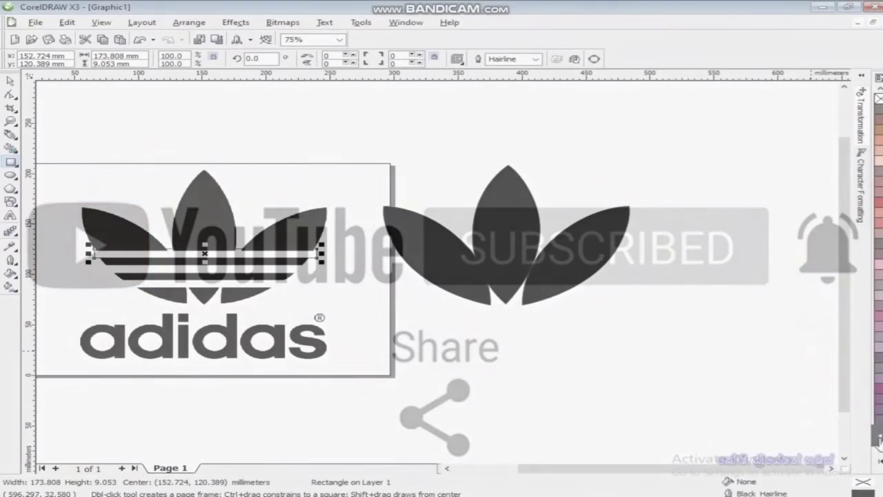
# - Fill the stripe rectangle with white and move it horizontally onto the grouped leaves
pyautogui.click(880, 439)
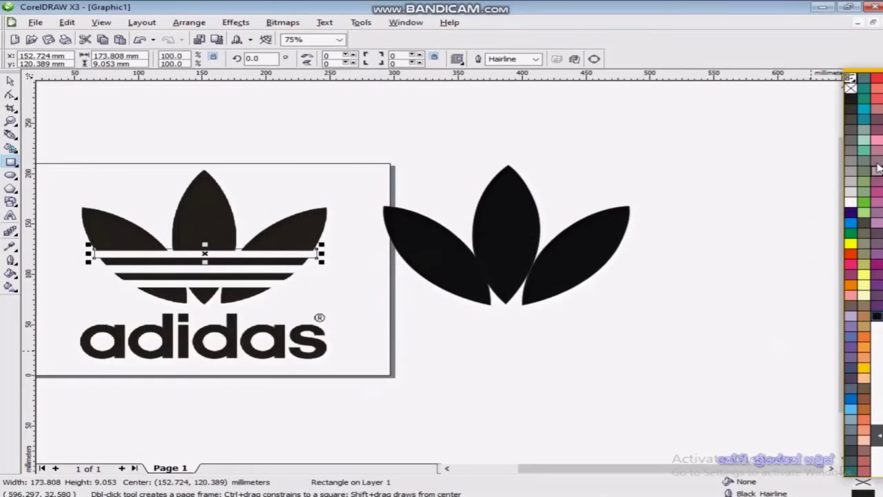
pyautogui.click(850, 206)
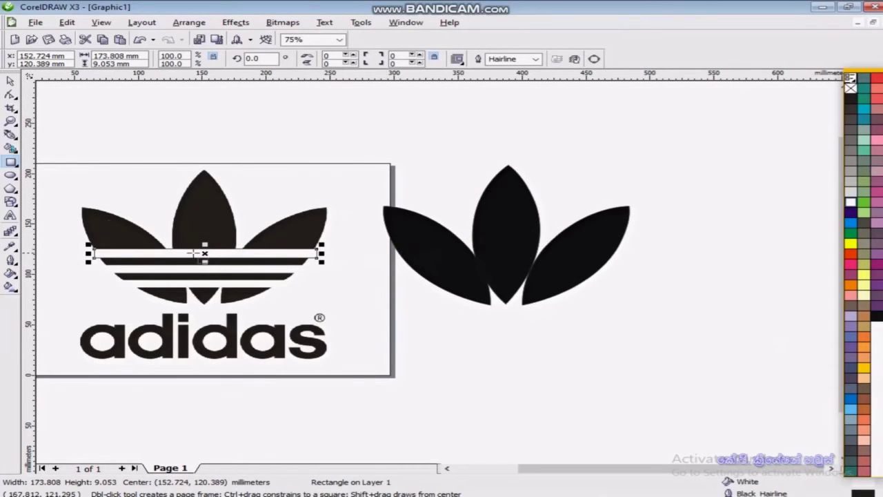
pyautogui.click(11, 83)
pyautogui.moveTo(263, 253); pyautogui.dragTo(567, 254)
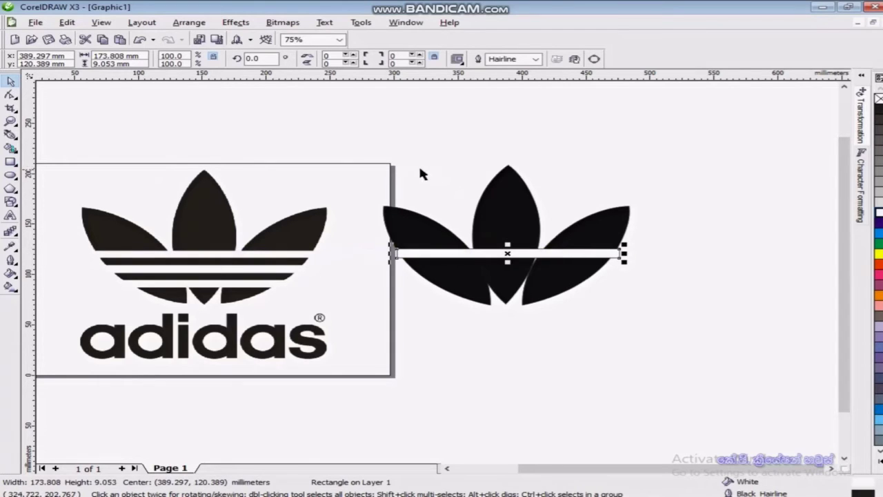
# - Copy and paste the white stripe and place the copy directly below it, about 18 mm lower
pyautogui.click(67, 22)
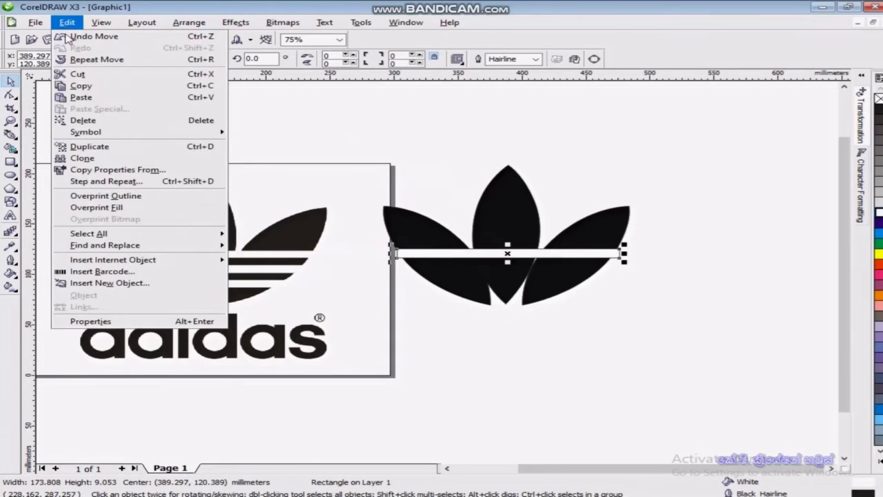
pyautogui.click(65, 23)
pyautogui.click(67, 22)
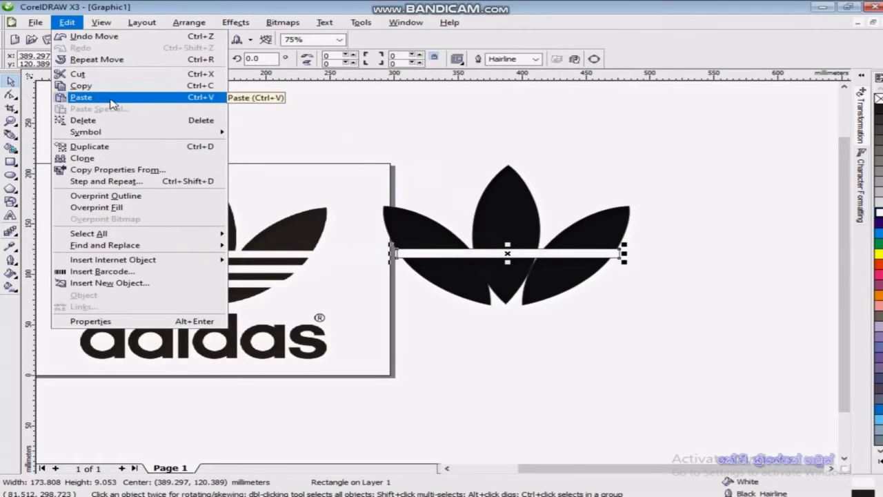
pyautogui.click(108, 98)
pyautogui.moveTo(555, 257); pyautogui.dragTo(552, 273)
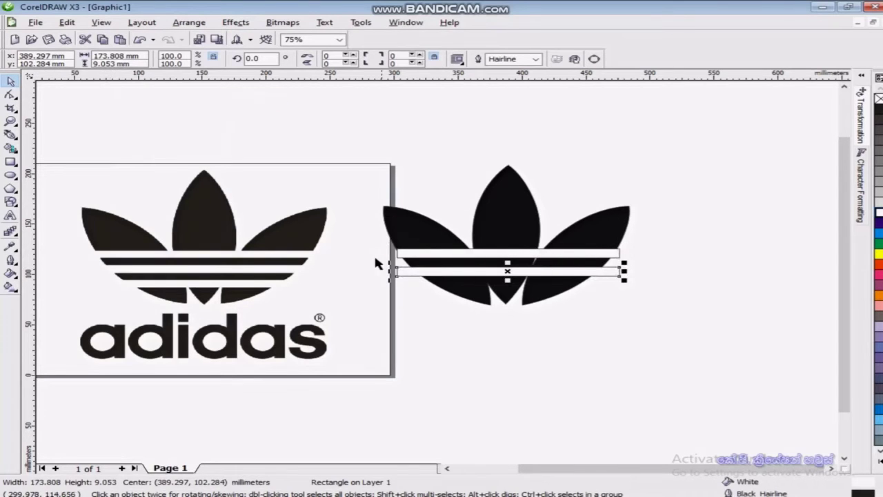
# - Copy and paste the second stripe and place the third stripe about 16 mm below it
pyautogui.click(67, 22)
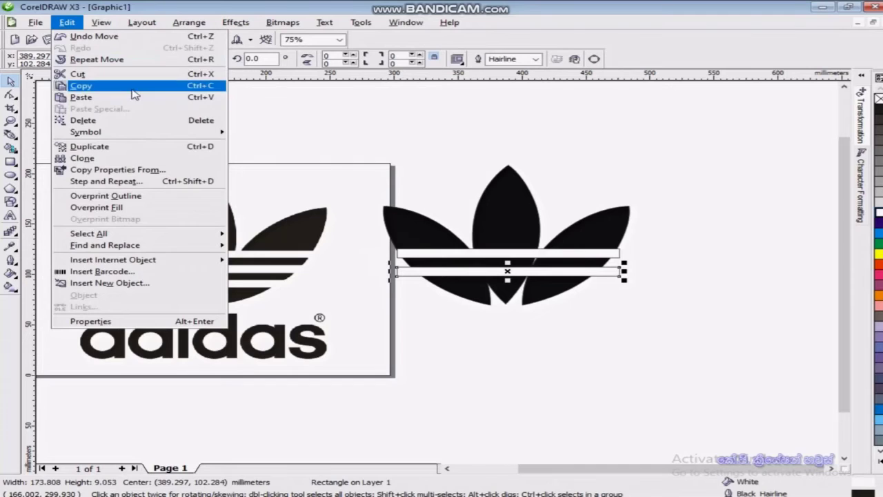
pyautogui.click(69, 23)
pyautogui.click(66, 22)
pyautogui.click(103, 99)
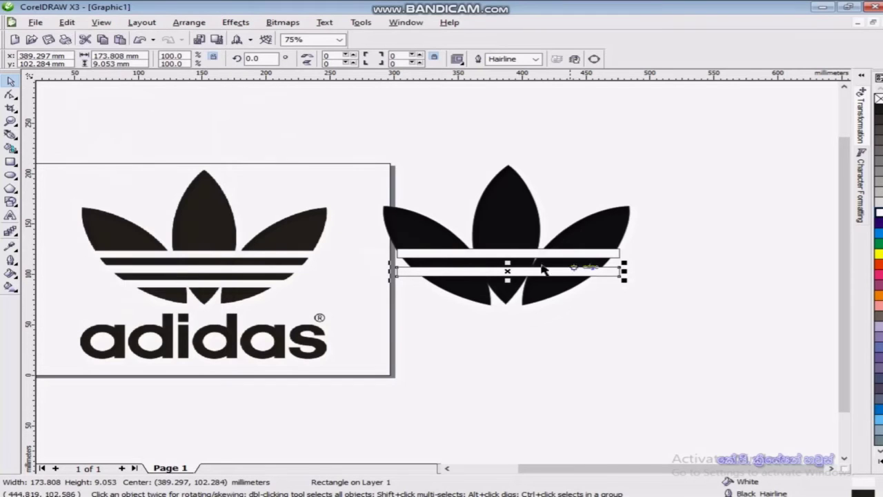
pyautogui.moveTo(448, 269); pyautogui.dragTo(463, 287)
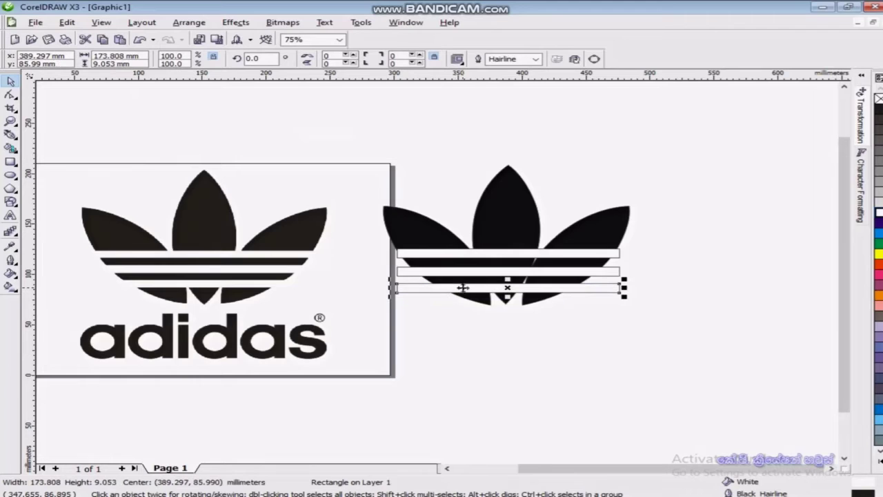
# - Select all three white stripes over the leaves and remove their outlines
pyautogui.keyDown('shift'); pyautogui.click(592, 274); pyautogui.keyUp('shift')
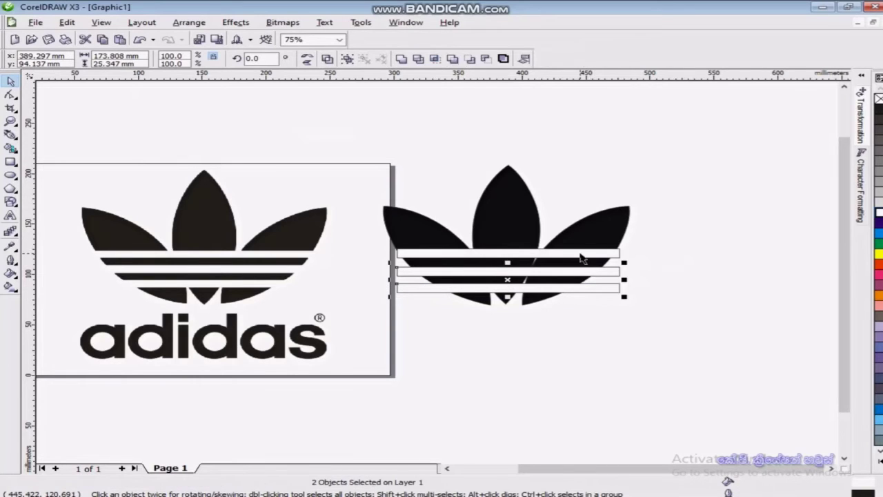
pyautogui.keyDown('shift'); pyautogui.click(584, 257); pyautogui.keyUp('shift')
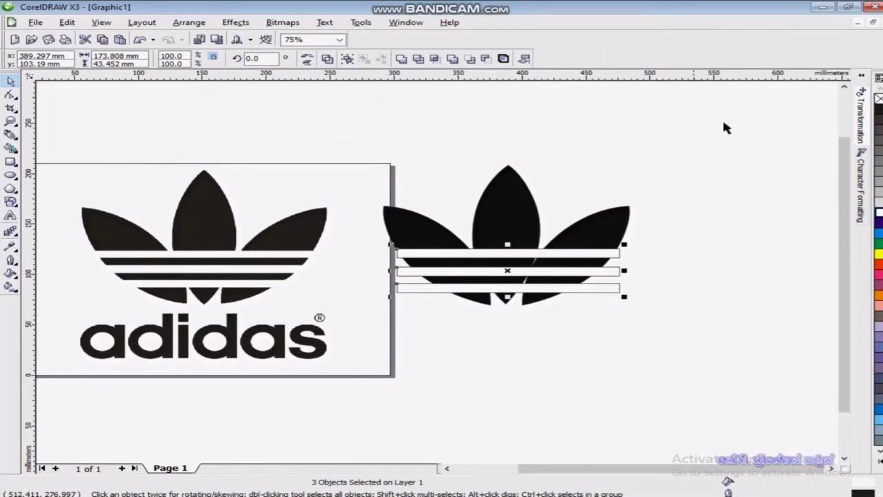
pyautogui.click(9, 261)
pyautogui.click(76, 268)
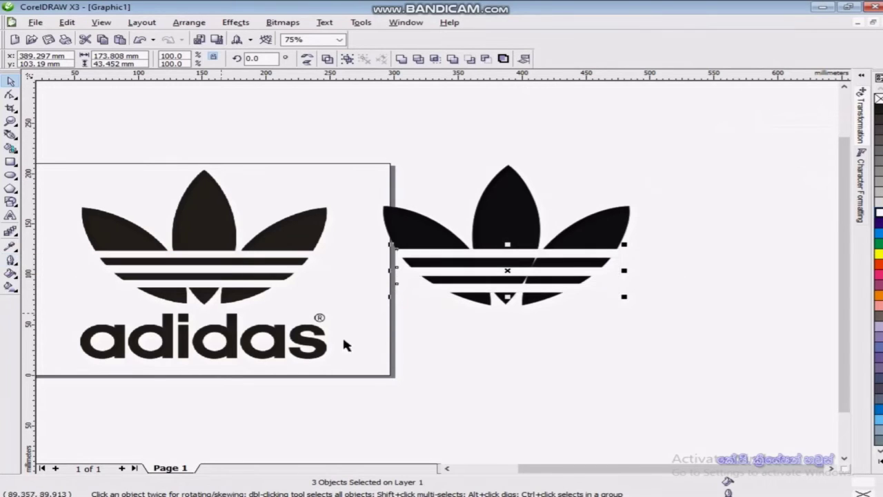
# - Group the leaves with the three stripes and move the group horizontally farther away from the original logo
pyautogui.click(568, 370)
pyautogui.moveTo(362, 153); pyautogui.dragTo(661, 376)
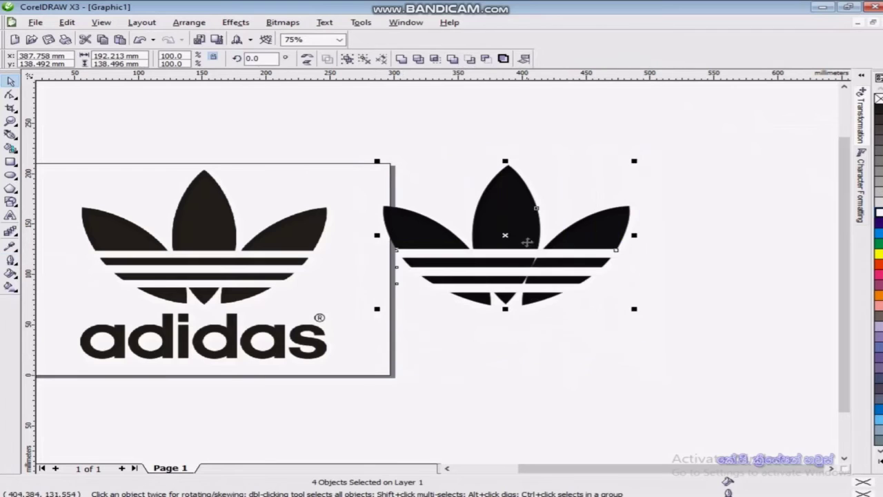
pyautogui.click(141, 22)
pyautogui.moveTo(188, 22)
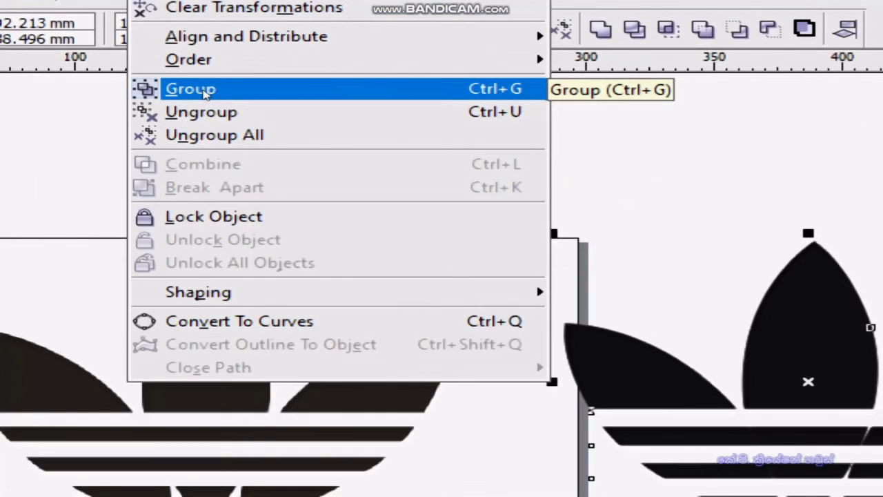
pyautogui.click(218, 92)
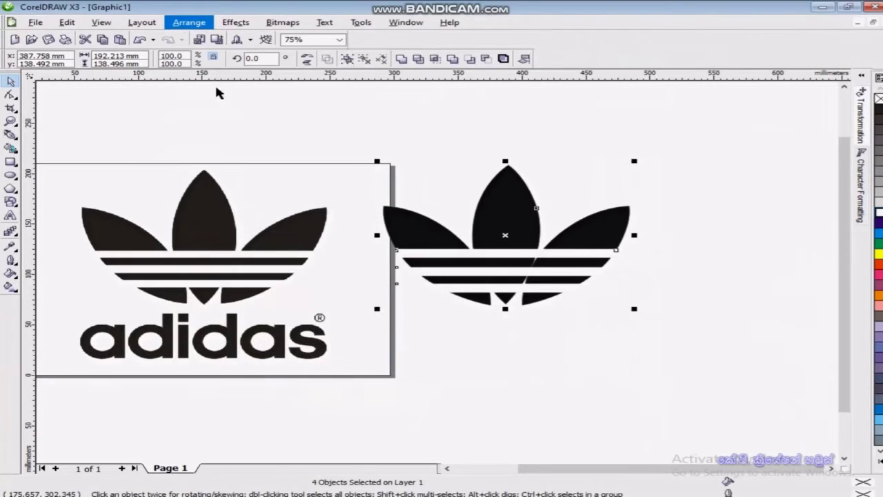
pyautogui.click(293, 352)
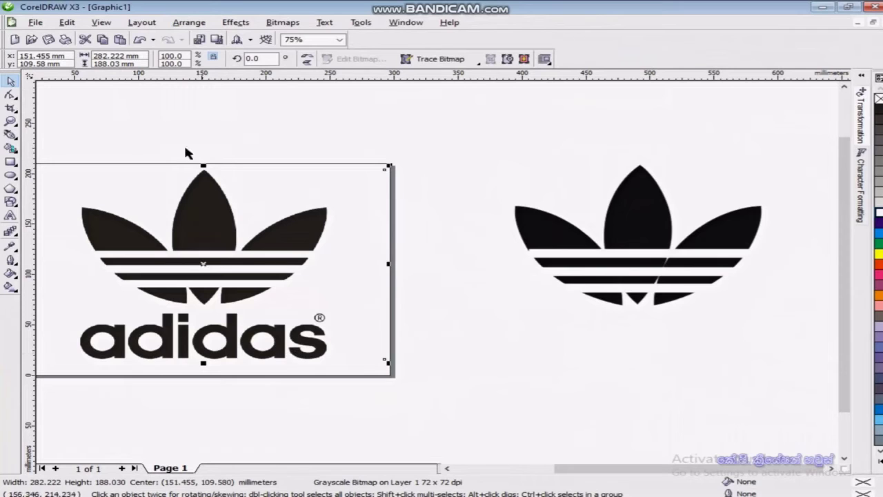
pyautogui.click(185, 153)
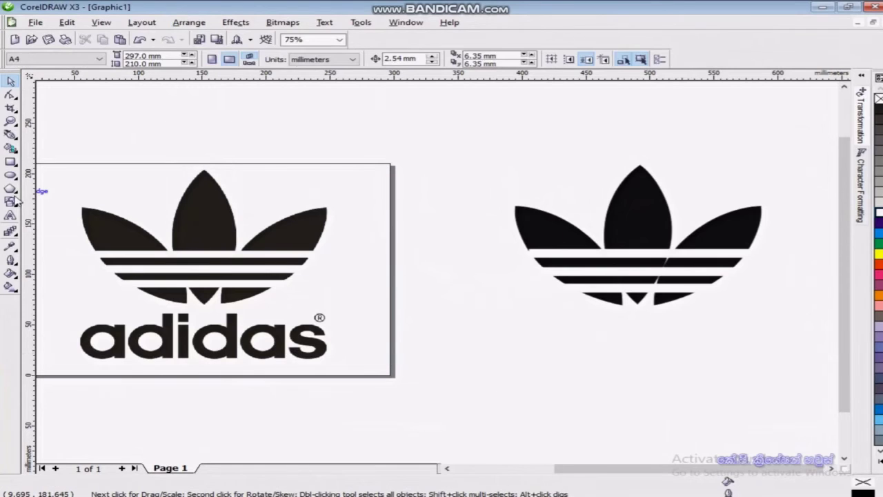
# - Add the letter R as 24 pt artistic text beside the page and set its font to Square721 Cn BT
pyautogui.click(11, 216)
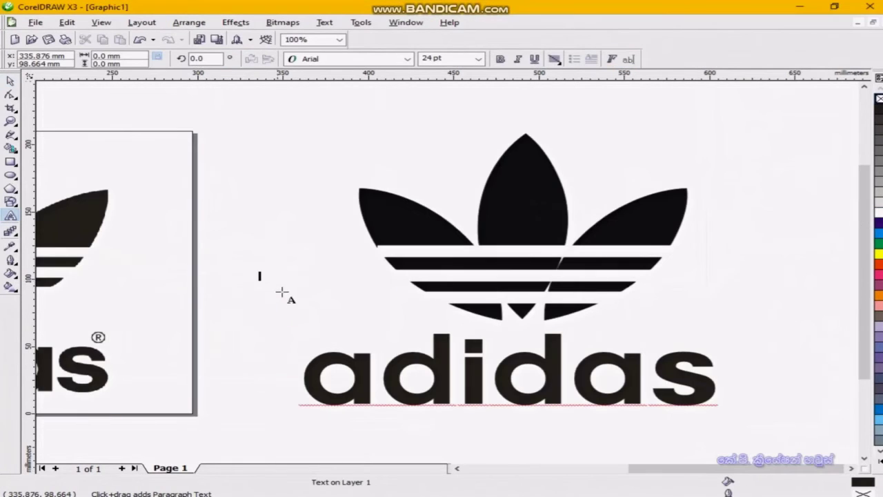
pyautogui.click(407, 58)
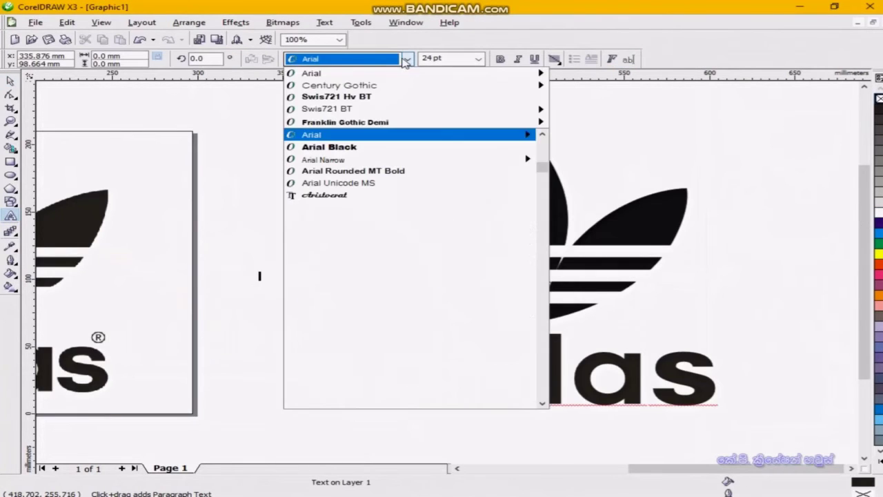
pyautogui.click(352, 109)
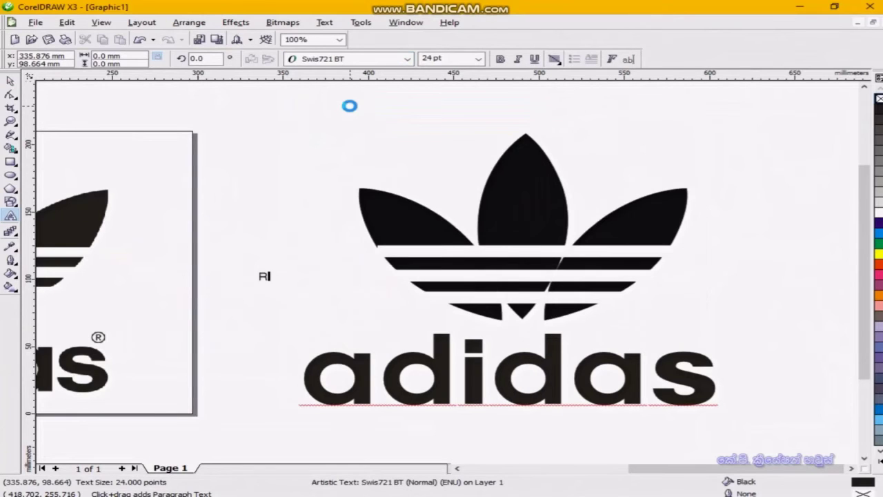
pyautogui.click(407, 59)
pyautogui.click(413, 212)
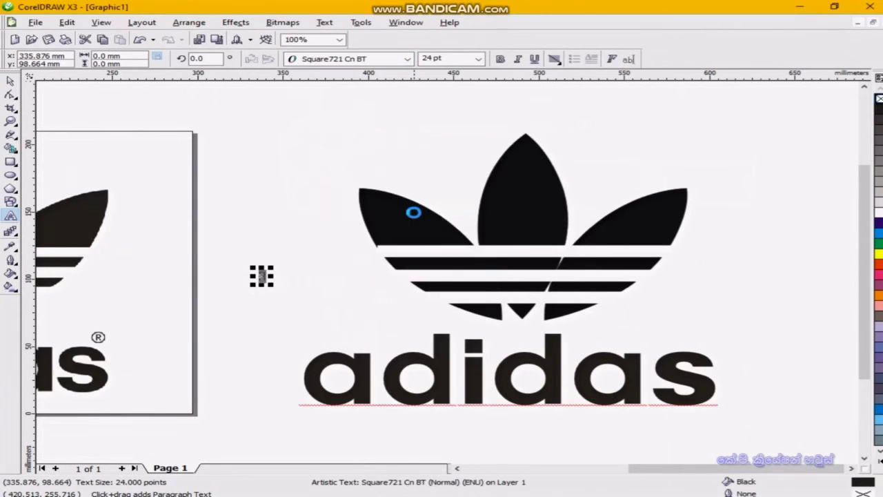
pyautogui.click(10, 80)
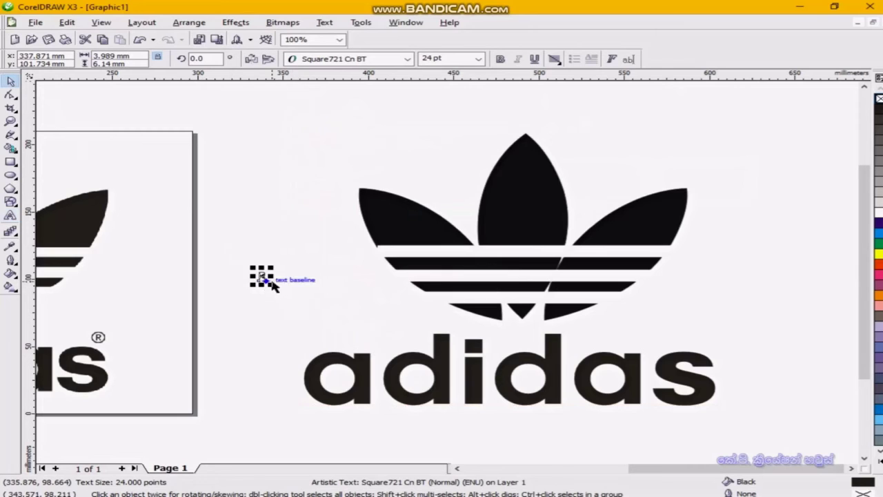
# - Enlarge the letter R to about 84 pt and centre it on the circle
pyautogui.moveTo(273, 286); pyautogui.dragTo(246, 302)
pyautogui.keyDown('shift'); pyautogui.click(228, 200); pyautogui.keyUp('shift')
pyautogui.press('e')
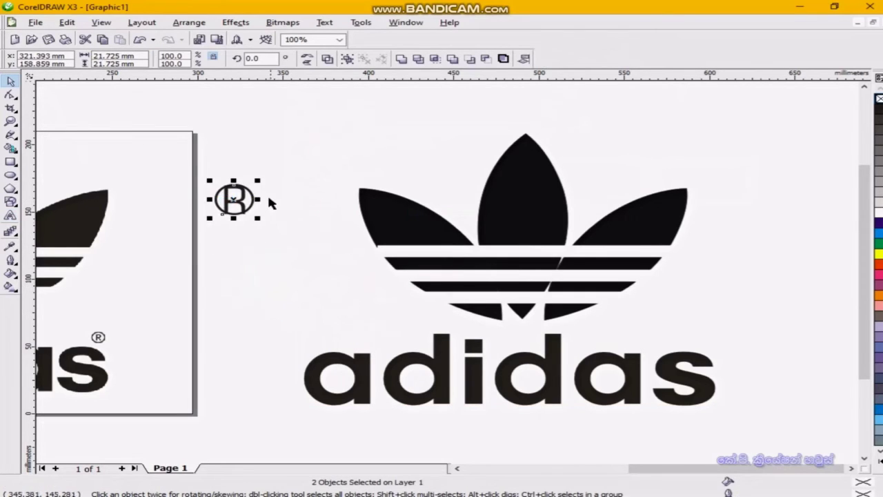
# - Shrink the letter R so it fits inside the circle and group the two as a registered mark
pyautogui.click(250, 197)
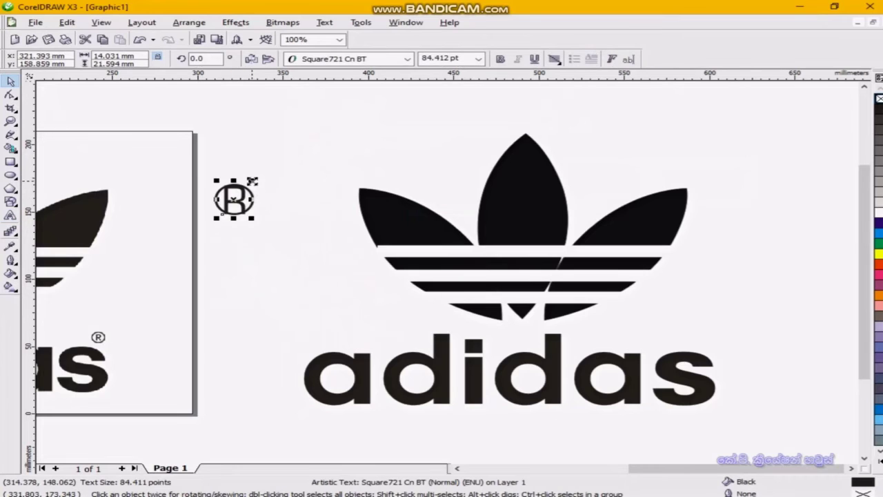
pyautogui.moveTo(252, 181); pyautogui.dragTo(249, 173)
pyautogui.click(201, 150)
pyautogui.moveTo(201, 149); pyautogui.dragTo(290, 253)
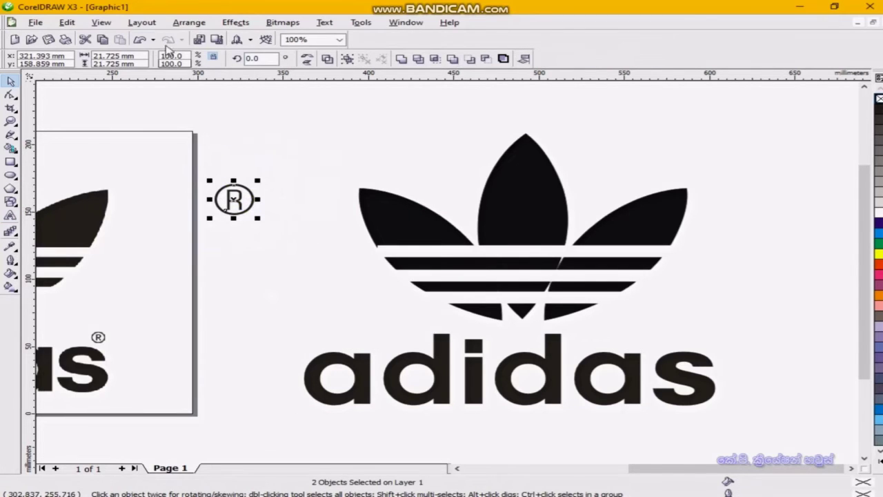
pyautogui.click(141, 22)
pyautogui.moveTo(188, 22)
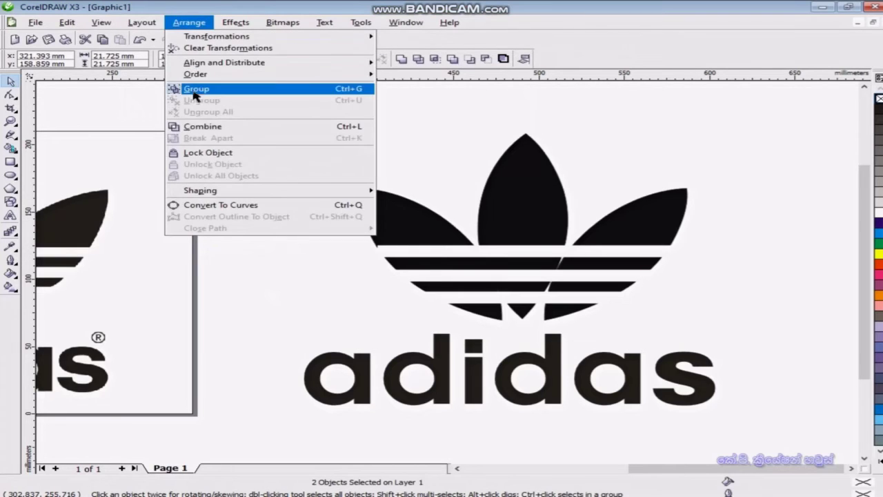
pyautogui.click(197, 89)
# - Scale the registered mark down to about 10.8 mm and place it above the final s of the adidas wordmark
pyautogui.moveTo(261, 181); pyautogui.dragTo(721, 335)
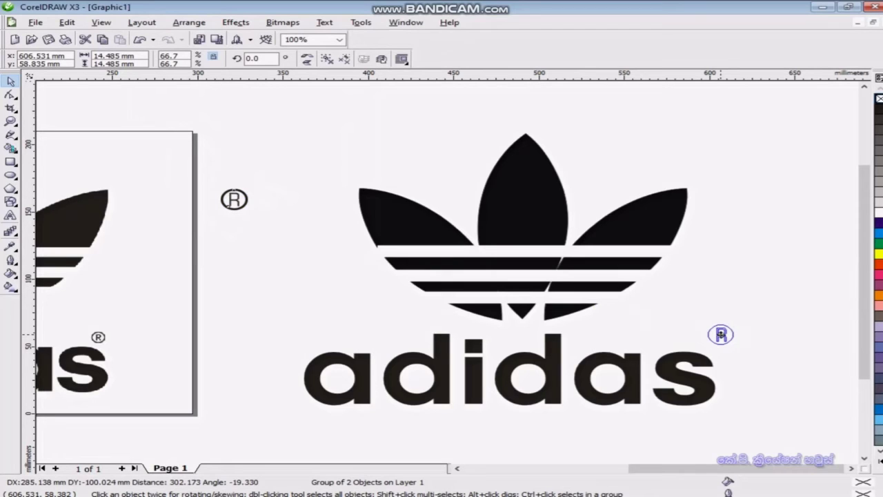
pyautogui.moveTo(721, 335)
pyautogui.mouseDown()
pyautogui.moveTo(711, 334)
pyautogui.moveTo(726, 321)
pyautogui.mouseUp()
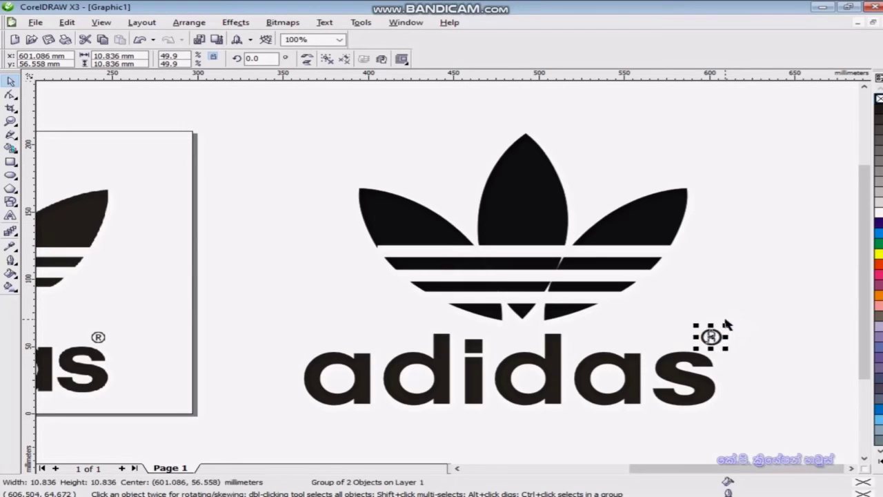
pyautogui.click(744, 378)
# - Fine-tune the registered mark's size and nudge it down 2.54 mm closer to the wordmark
pyautogui.click(711, 337)
pyautogui.click(708, 338)
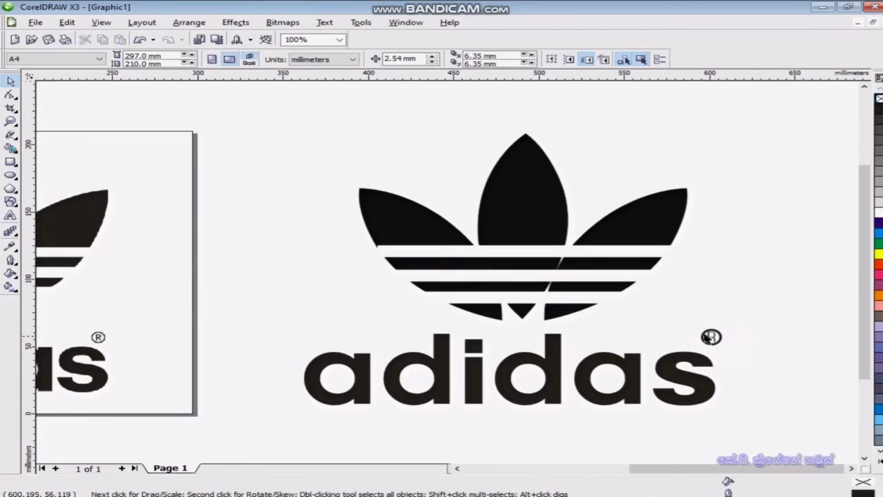
pyautogui.click(712, 337)
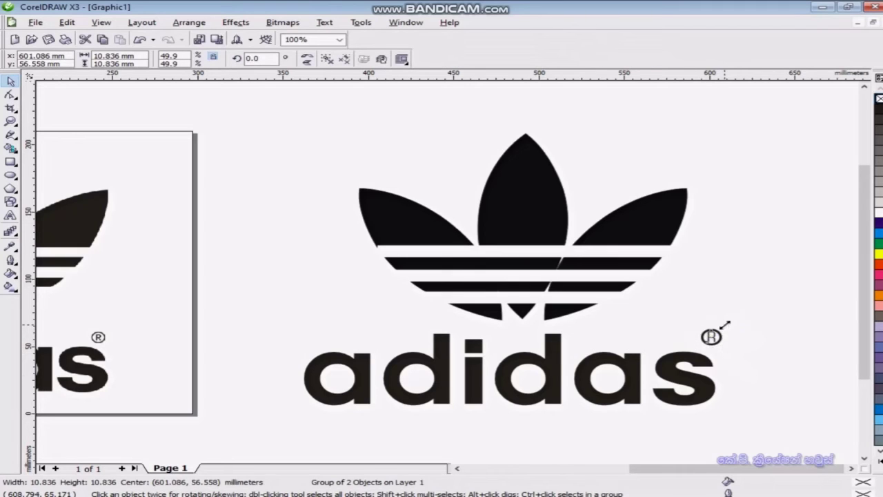
pyautogui.moveTo(726, 324); pyautogui.dragTo(724, 325)
pyautogui.click(731, 343)
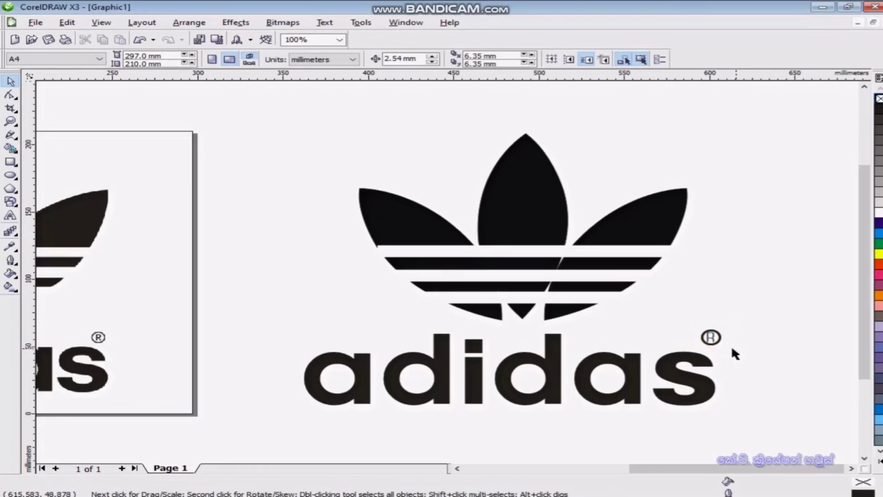
pyautogui.click(711, 338)
pyautogui.press('Down')
pyautogui.click(784, 392)
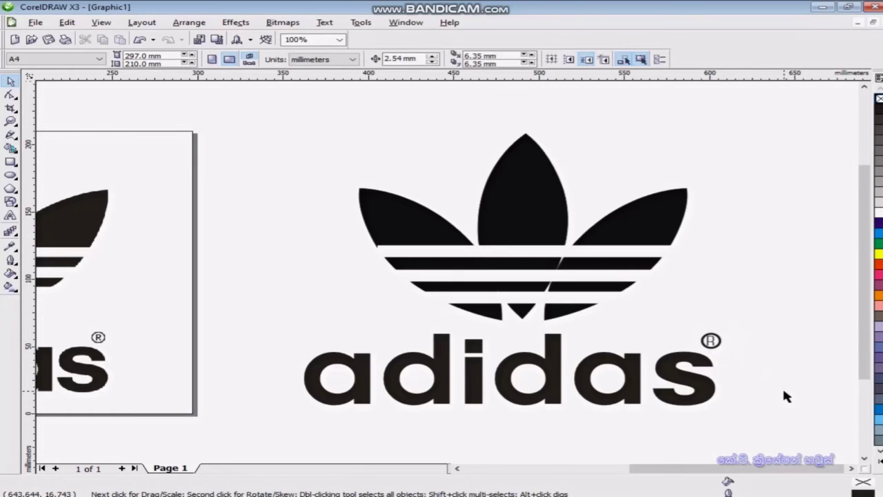
# - Fit all objects in view and compare the recreated trefoil and wordmark with the original logo
pyautogui.press('F4')
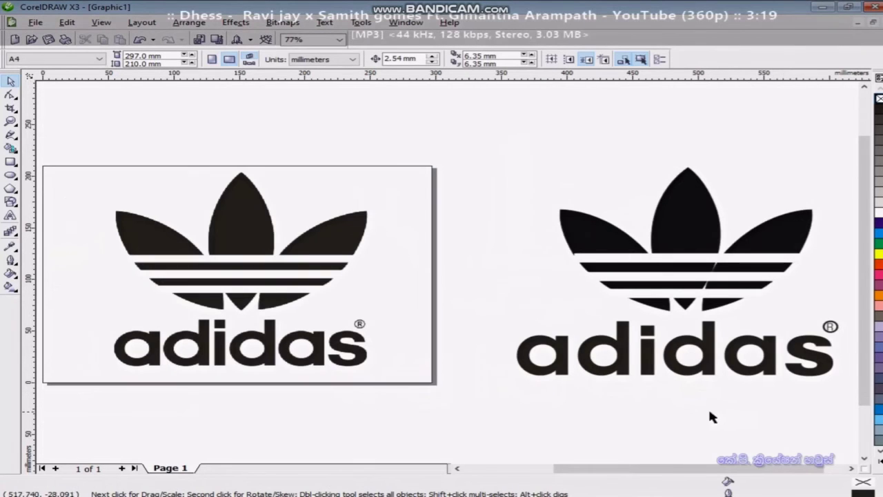
pyautogui.click(601, 244)
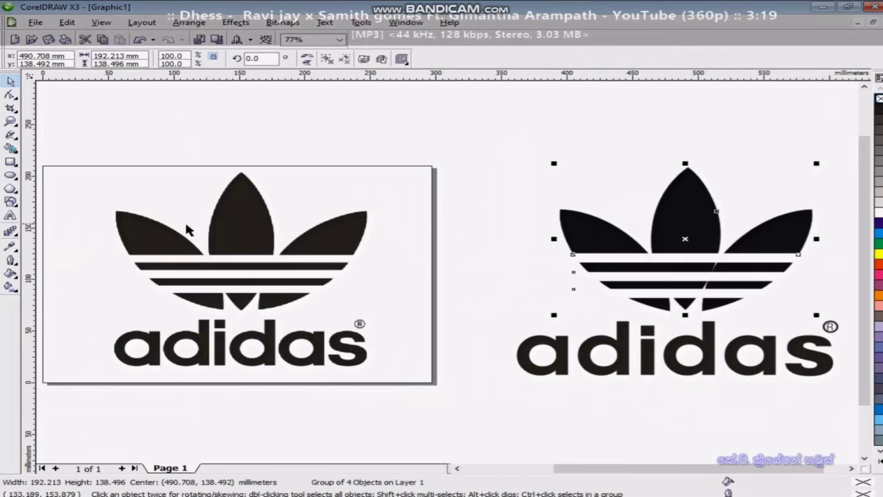
pyautogui.click(237, 238)
pyautogui.click(483, 441)
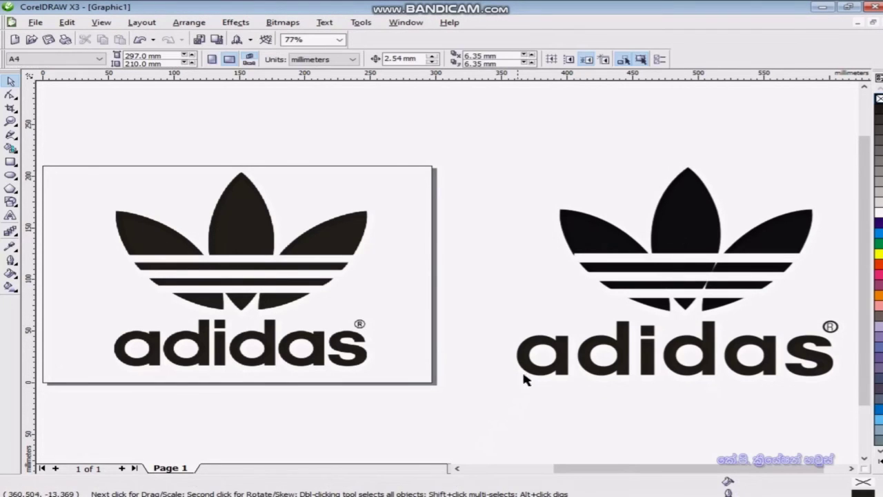
pyautogui.click(531, 370)
pyautogui.click(659, 283)
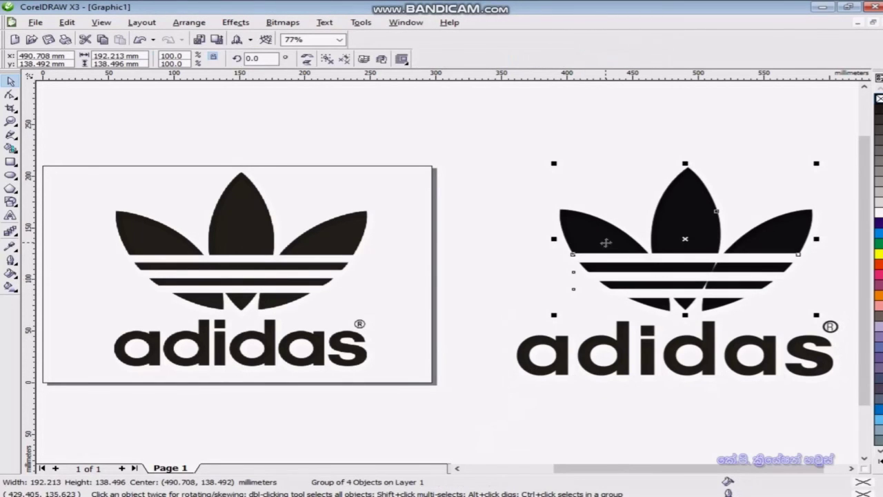
pyautogui.rightClick(605, 243)
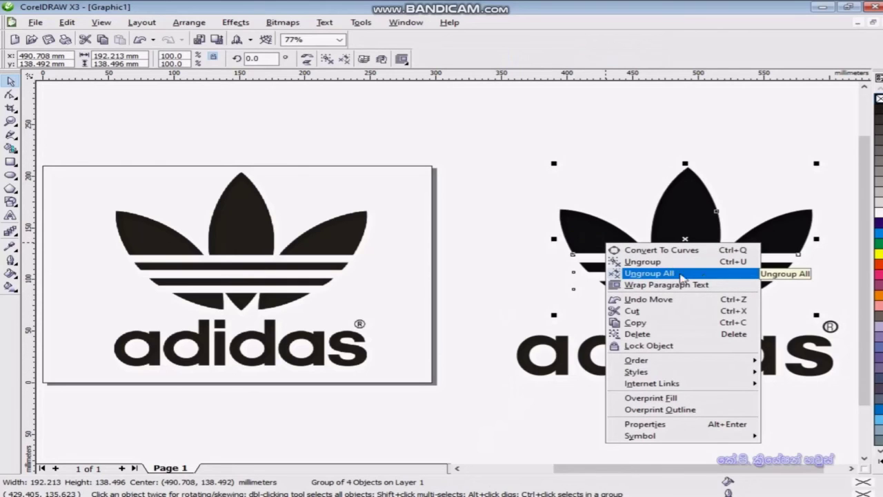
pyautogui.click(456, 299)
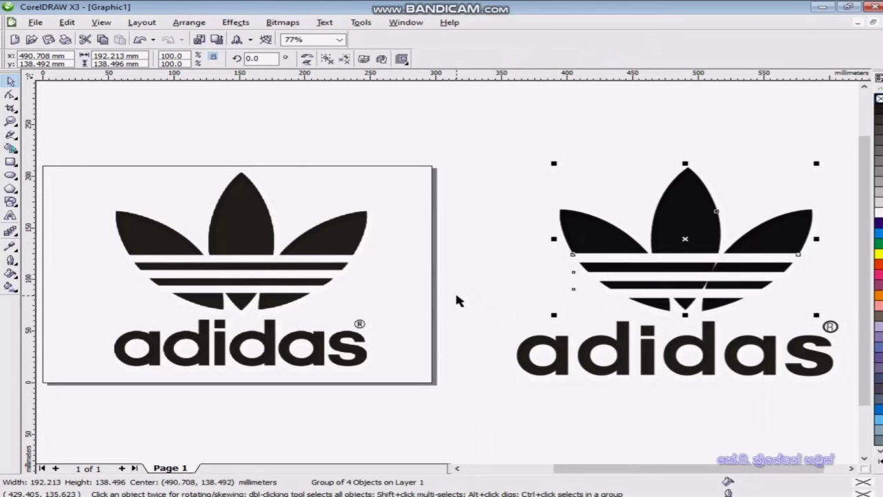